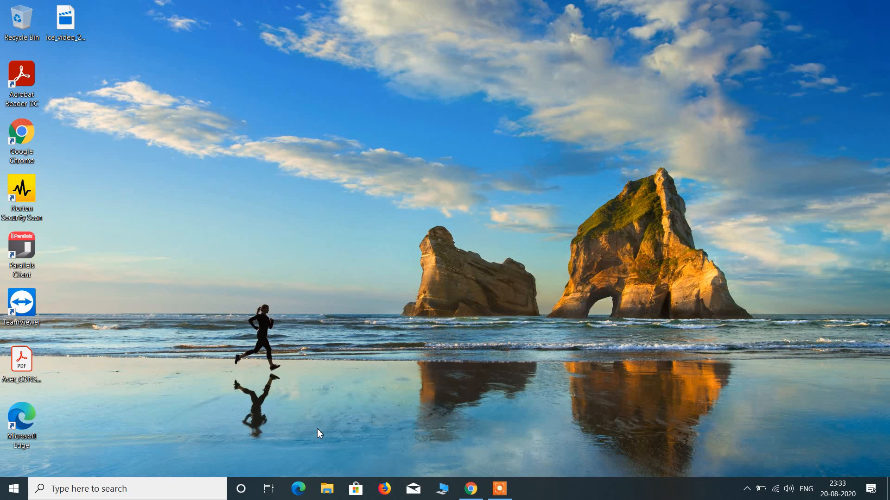
Step: Search Windows for Device Manager, open it and move its window toward the middle of the desktop
left_click(167, 486)
type("dev")
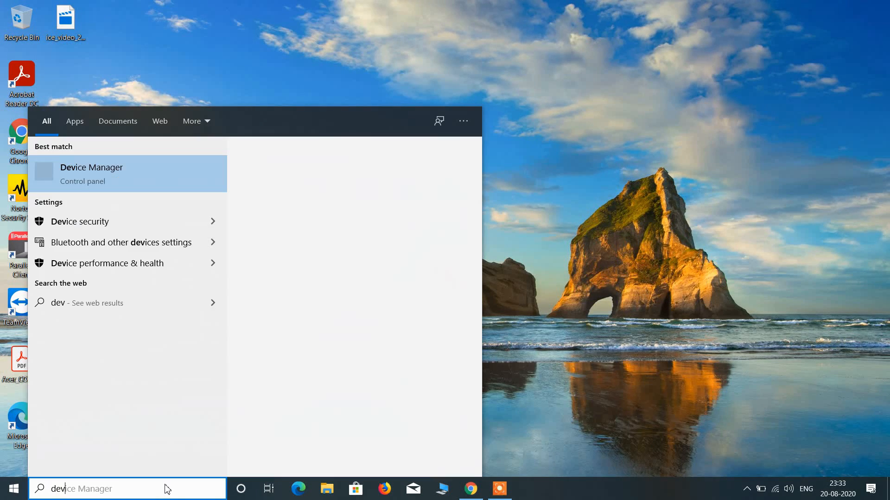
type("ice")
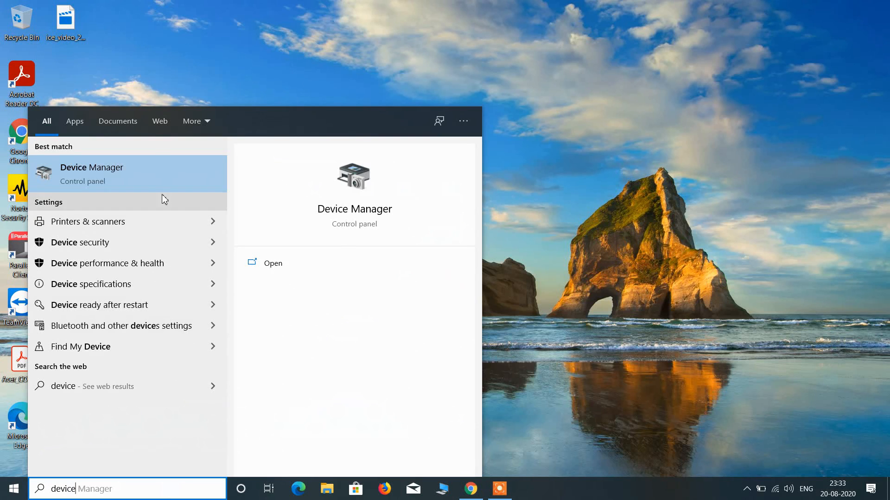
left_click(149, 170)
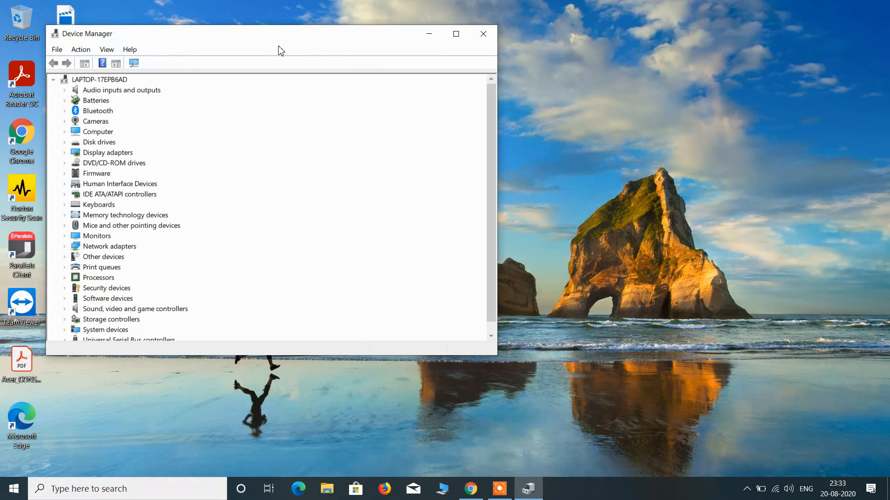
left_click_drag(264, 41, 413, 95)
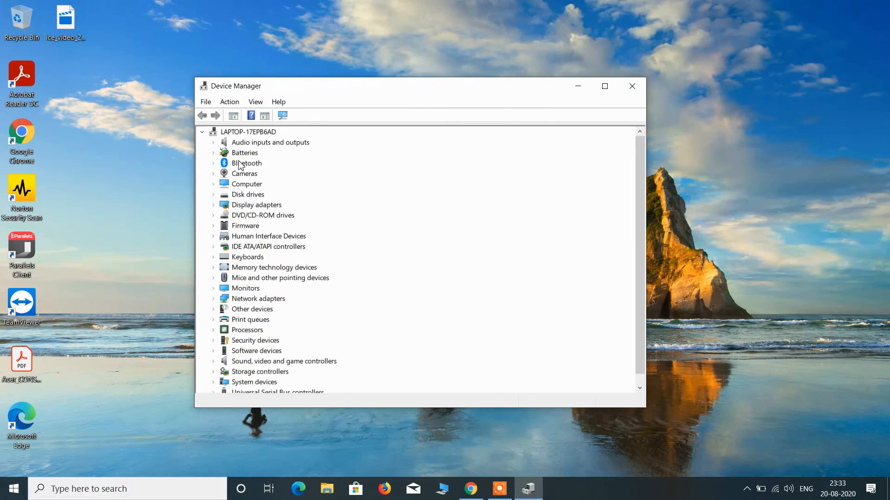
Step: Expand the Bluetooth category and run an automatic search for updated driver software for Intel(R) Wireless Bluetooth(R)
left_click(213, 164)
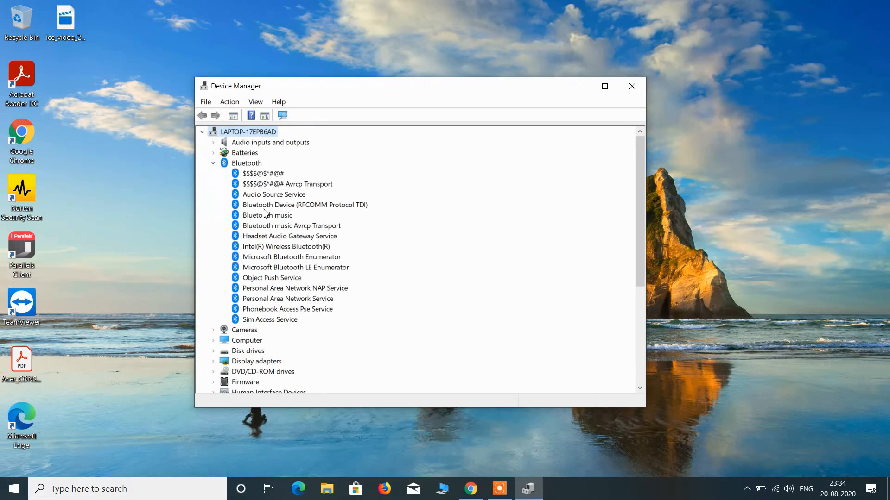
left_click(254, 248)
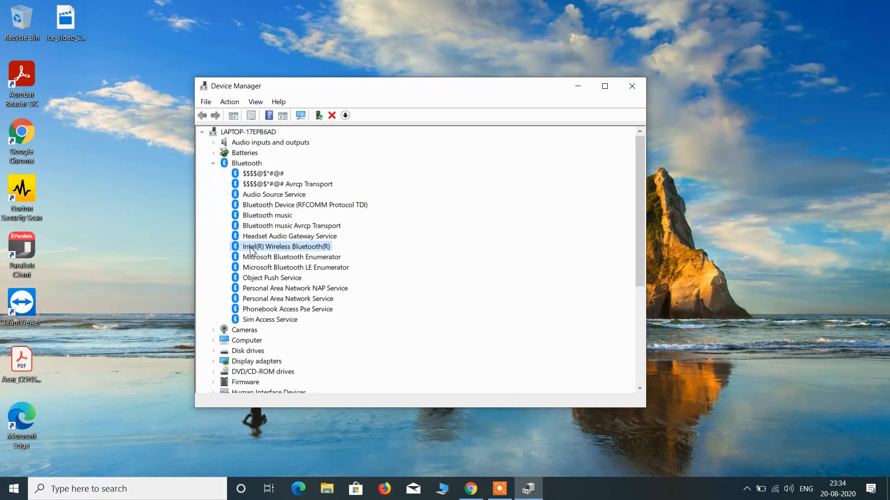
right_click(283, 252)
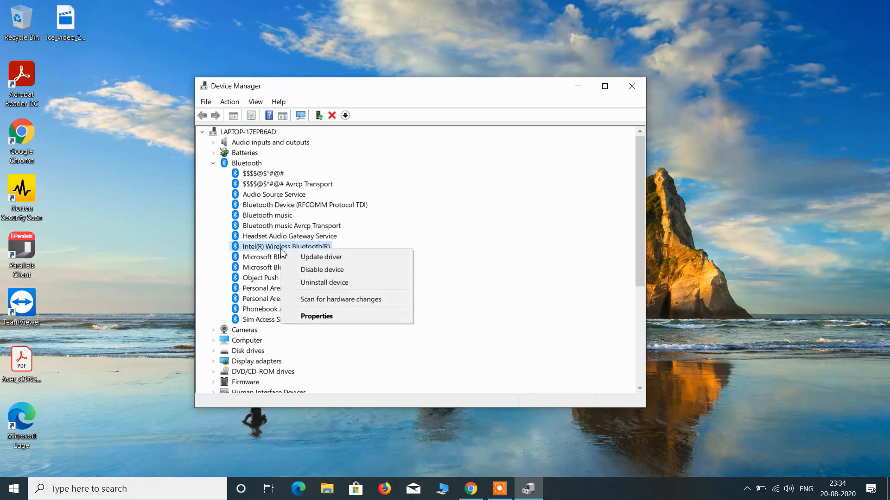
left_click(303, 257)
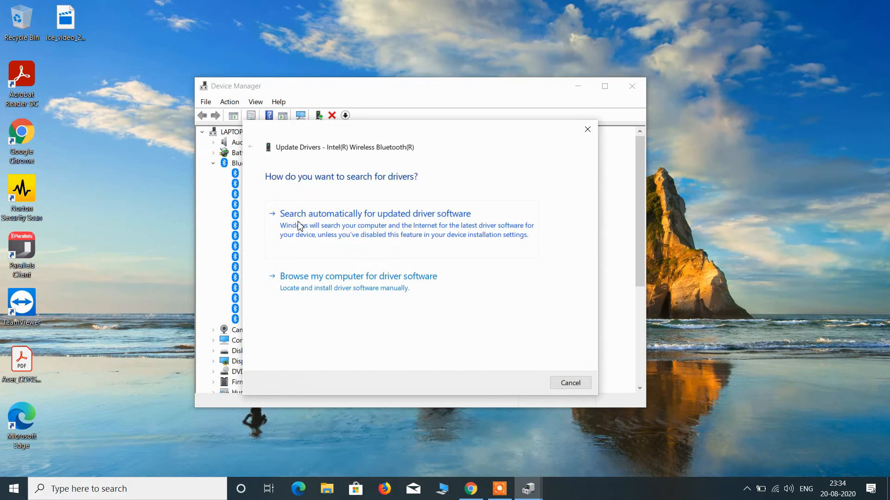
left_click(323, 223)
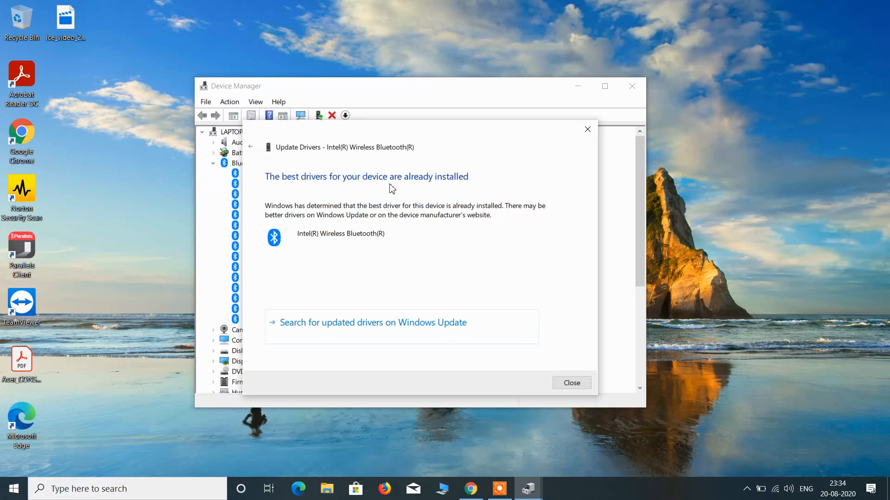
Step: Manually install the Intel(R) Wireless Bluetooth(R) driver from the list of drivers available on the computer, and close Device Manager
left_click(250, 148)
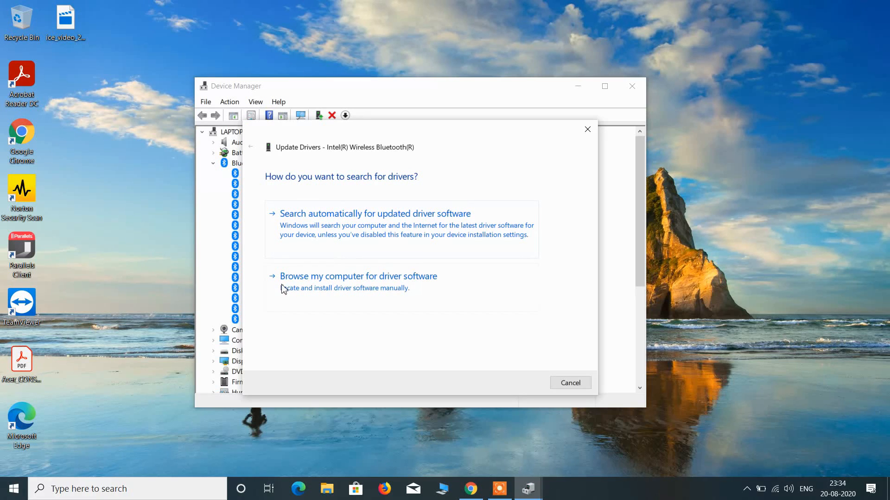
left_click(335, 290)
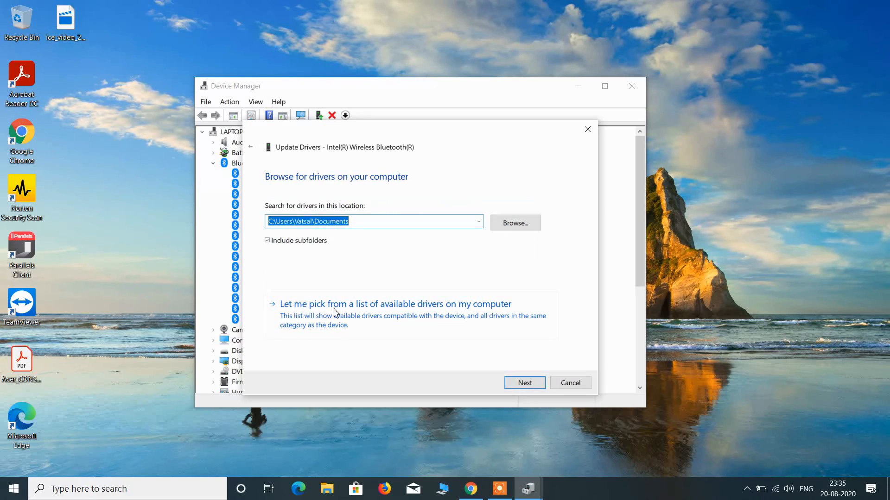
left_click(347, 313)
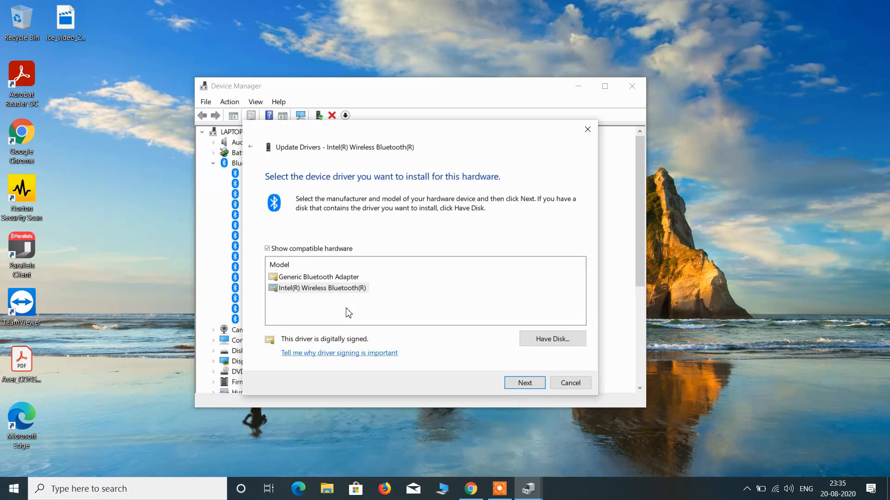
left_click(305, 289)
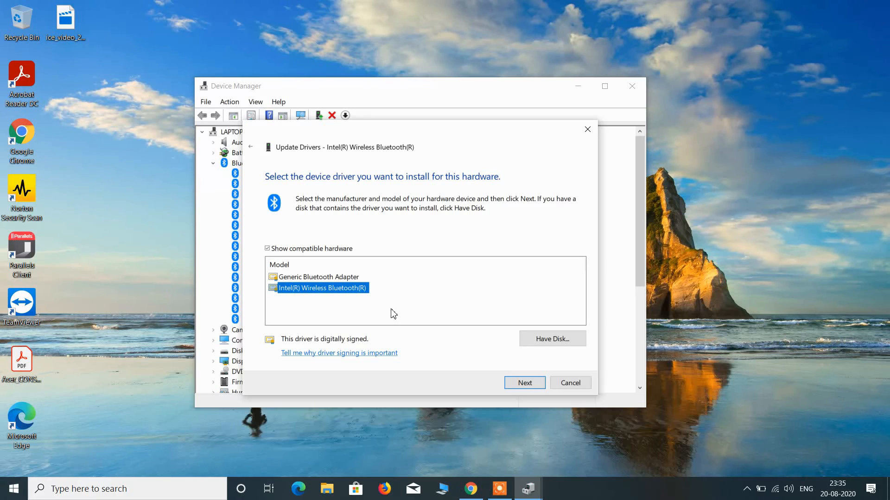
left_click(530, 382)
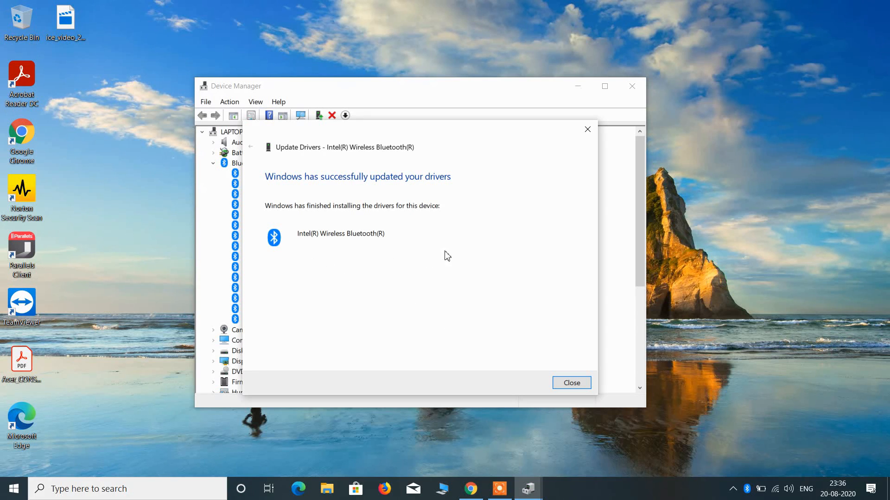
left_click(564, 383)
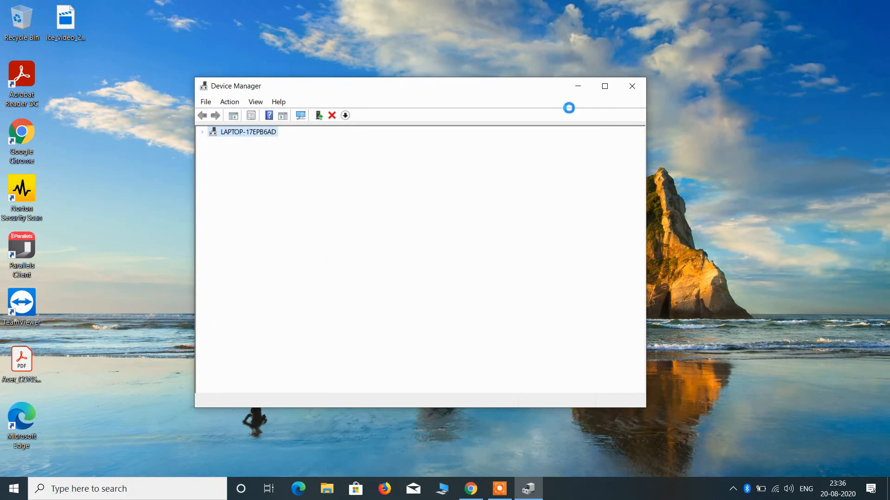
left_click(631, 87)
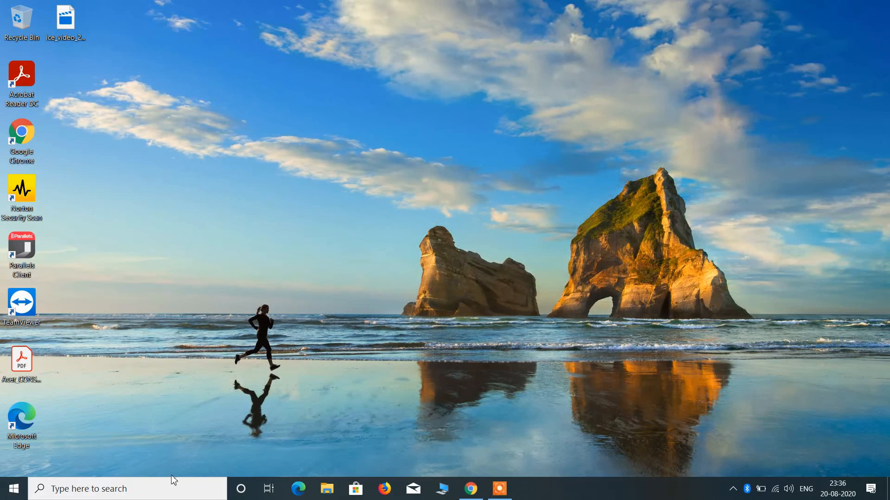
Step: Search Windows for "services", run the Services app as administrator and reposition its window on the desktop
left_click(150, 491)
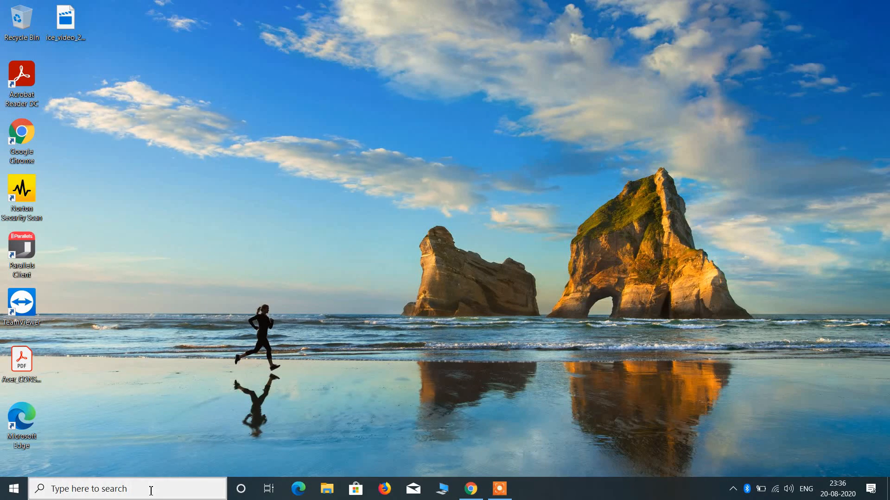
type("ser")
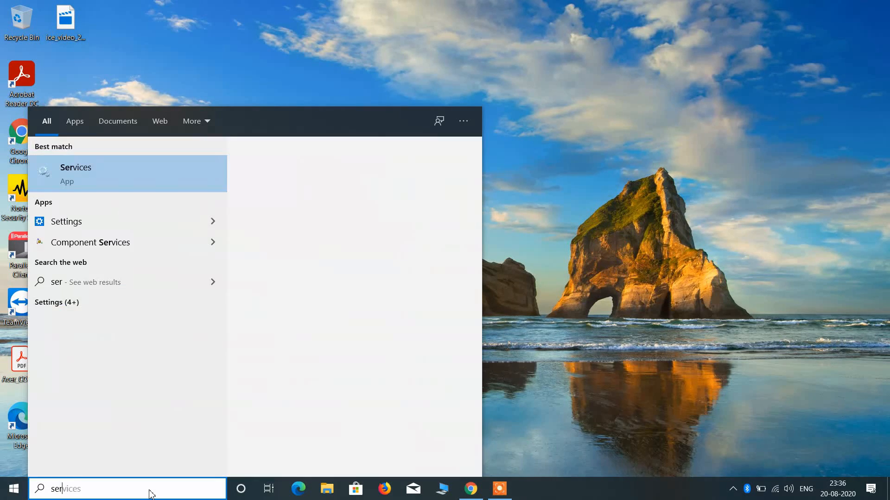
type("vices")
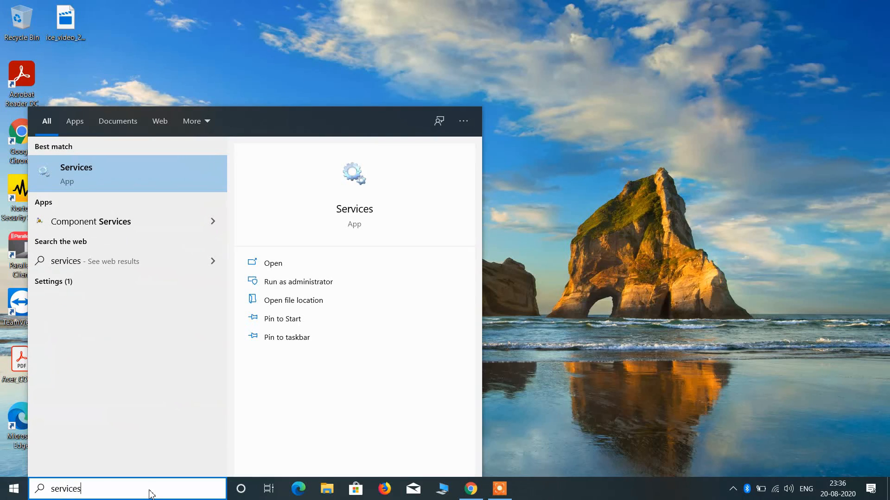
right_click(118, 171)
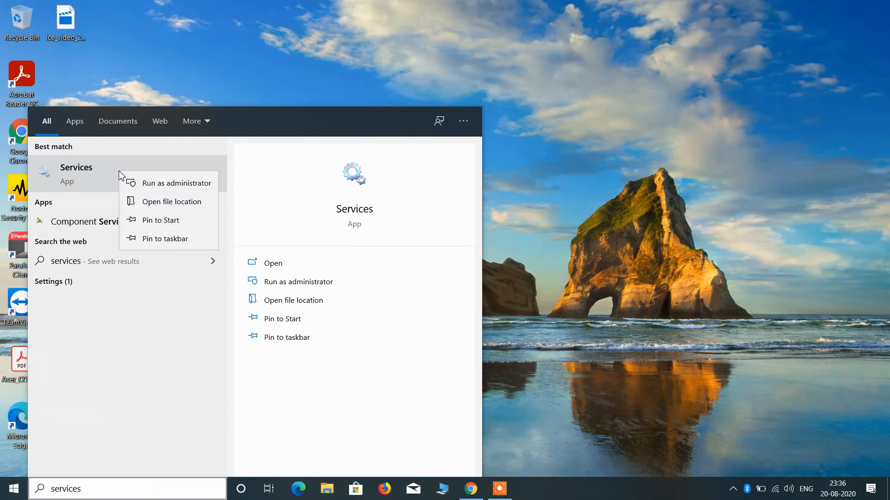
left_click(143, 186)
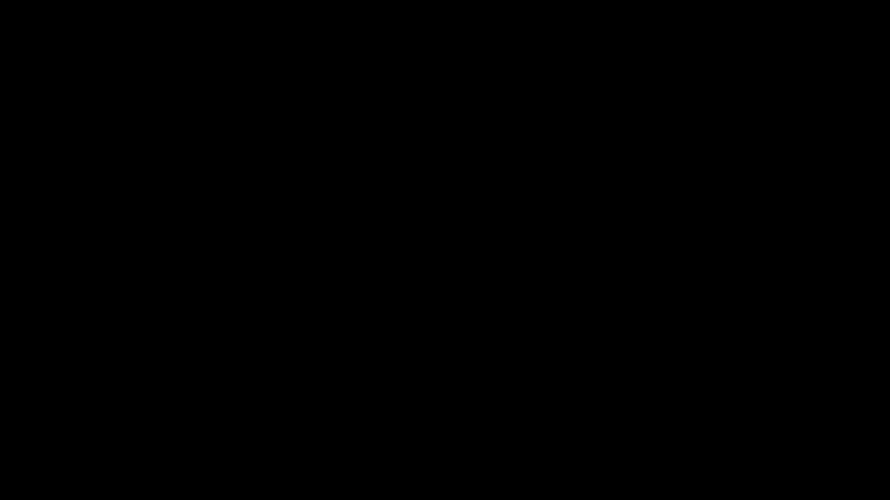
left_click(383, 312)
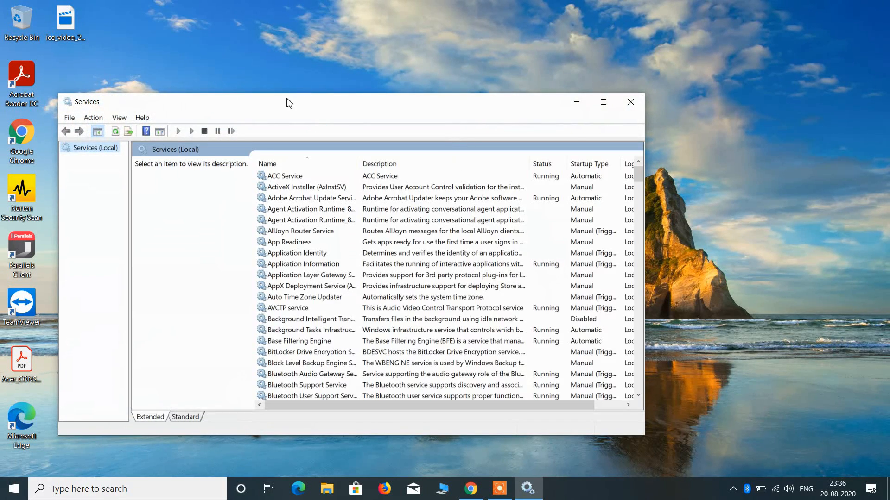
left_click_drag(287, 101, 364, 56)
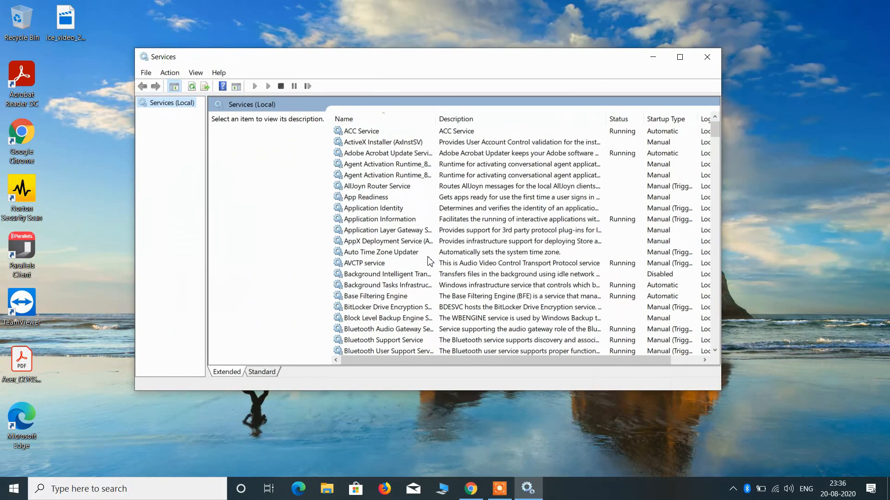
Step: Open the properties of Bluetooth Support Service and stop the service together with its dependent Bluetooth User Support services
scroll(430, 262, "down", 2)
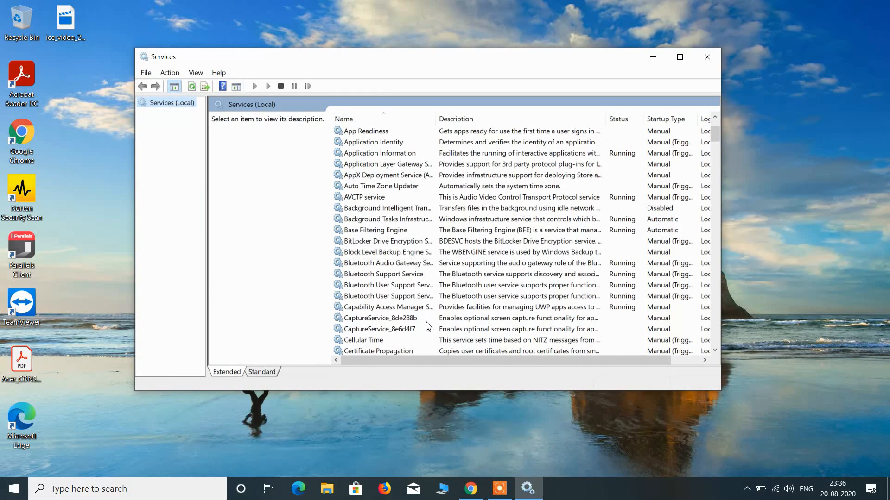
left_click(386, 276)
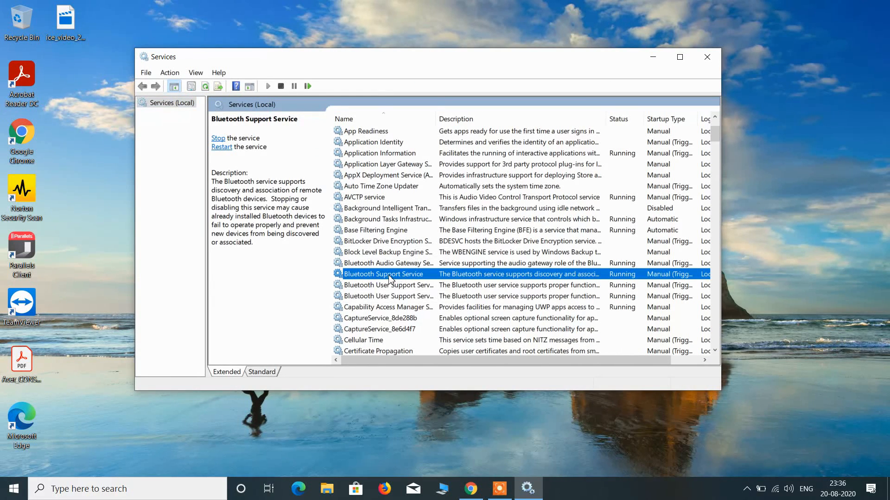
right_click(381, 276)
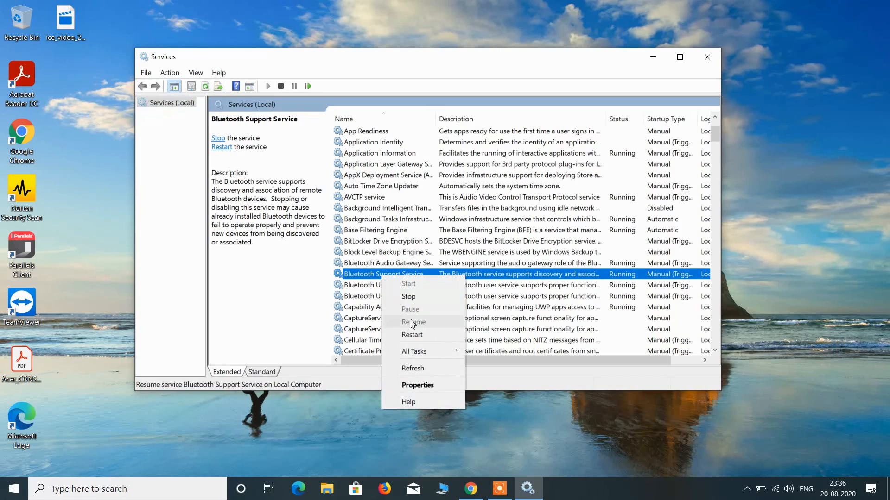
left_click(418, 386)
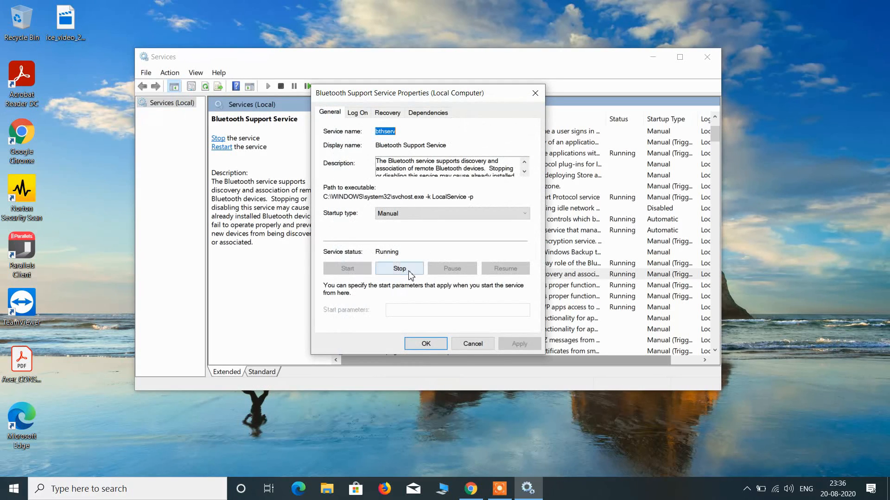
left_click(400, 273)
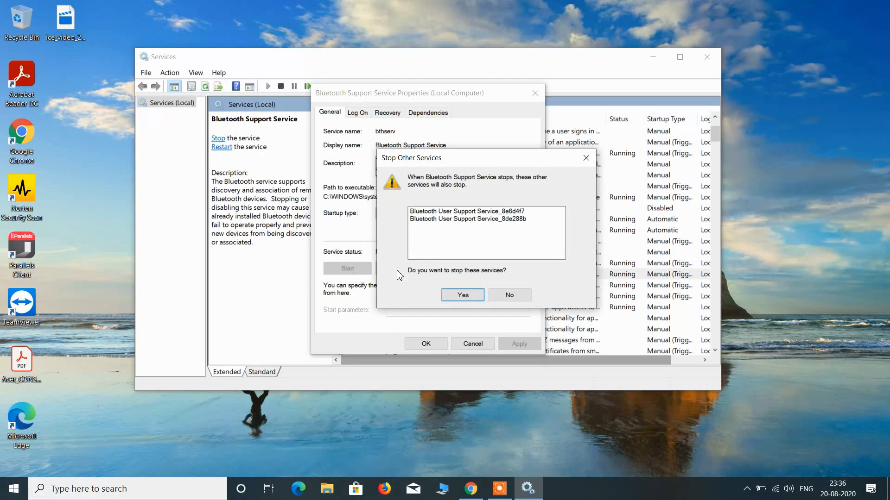
left_click(463, 295)
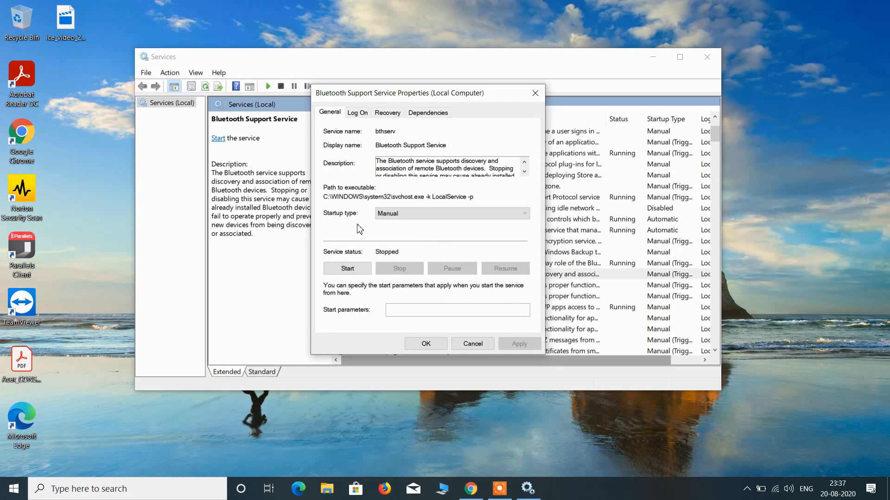
Step: Set the startup type of Bluetooth Support Service to Automatic, apply the change and close Services
left_click(391, 214)
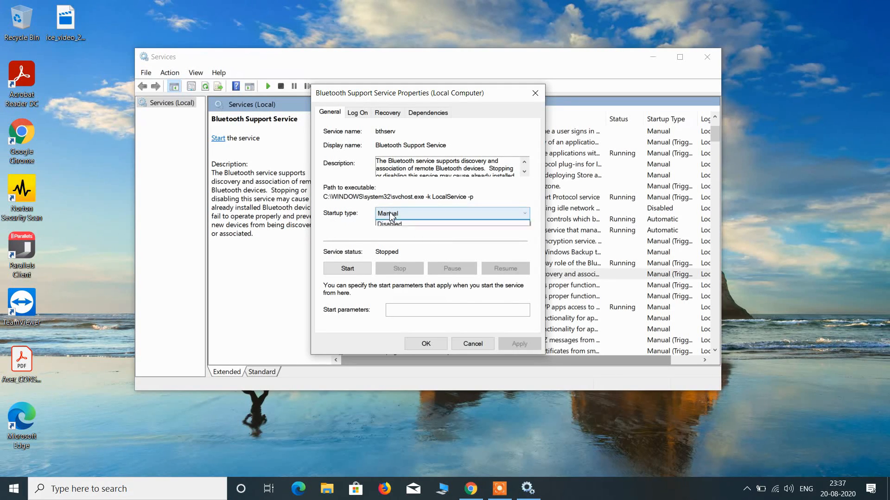
left_click(396, 233)
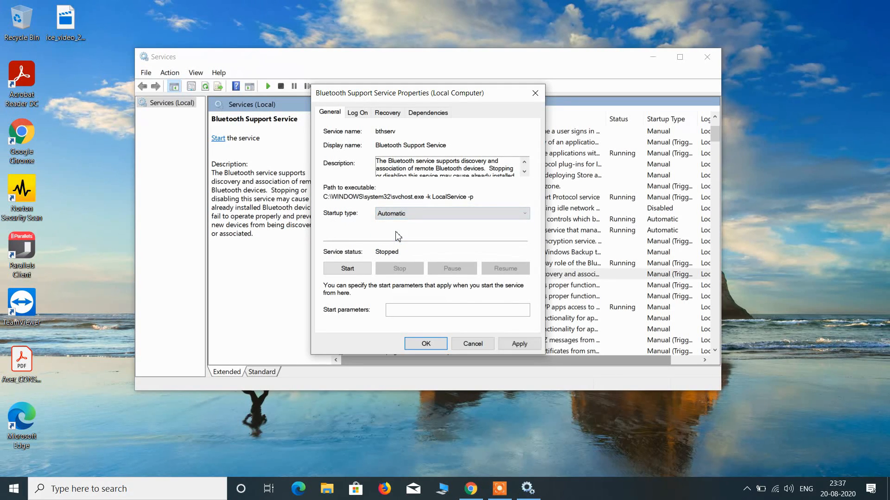
left_click(519, 344)
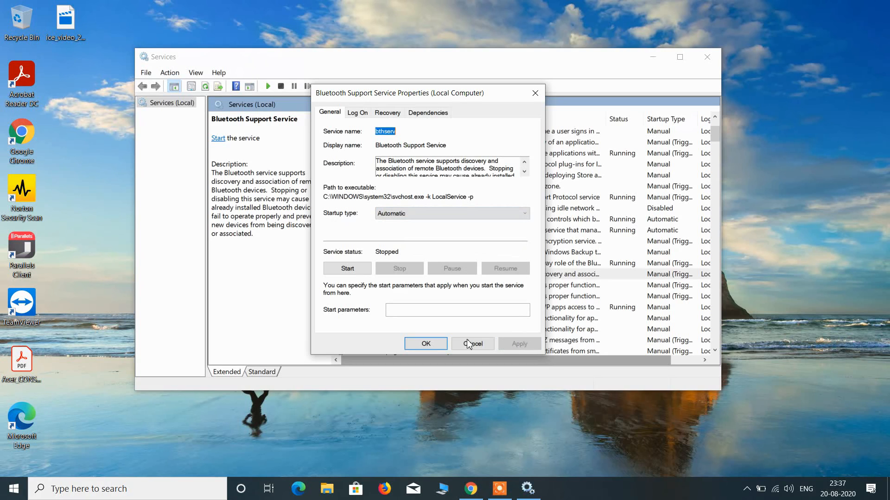
left_click(432, 345)
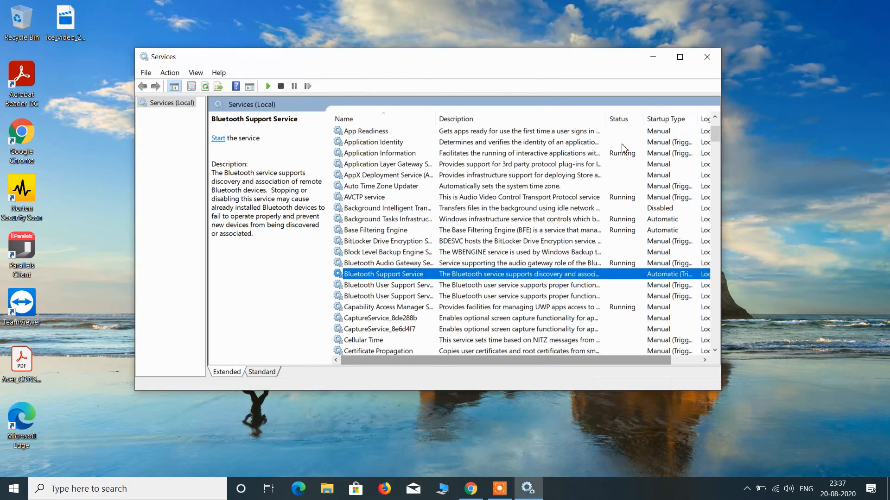
left_click(701, 60)
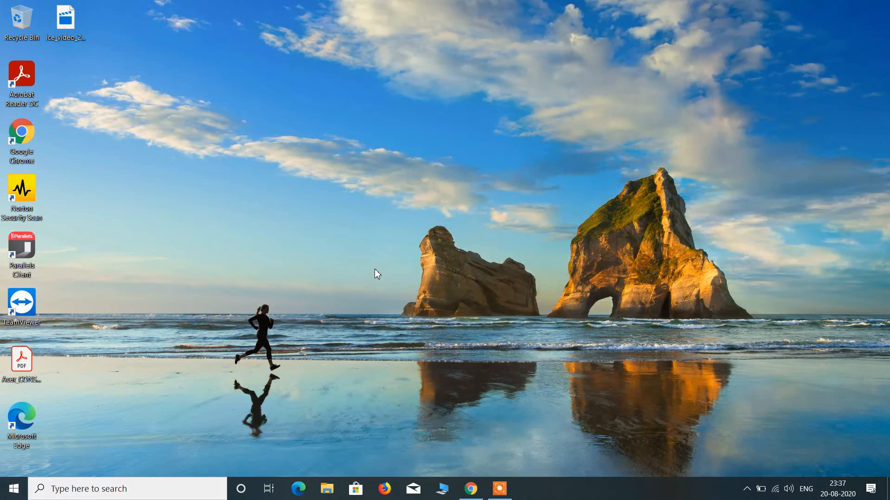
Step: Search Windows for "regedit" and run Registry Editor as administrator, allowing it to make changes
left_click(143, 490)
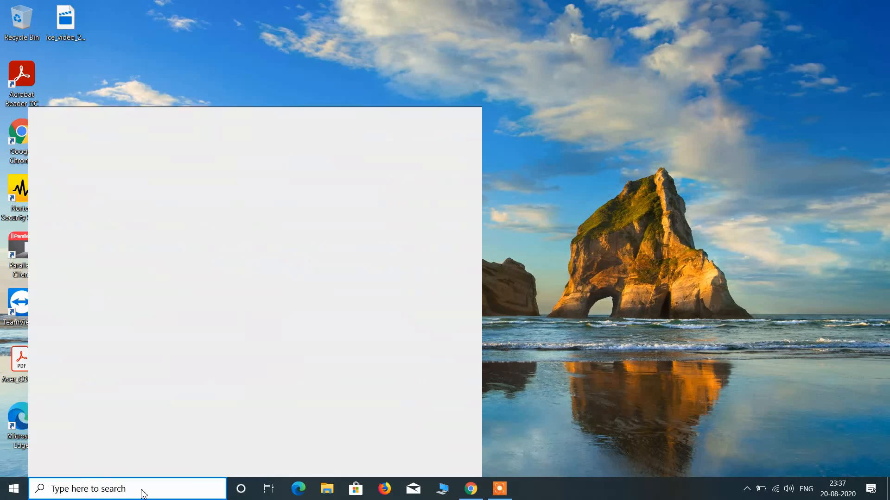
type("regedit")
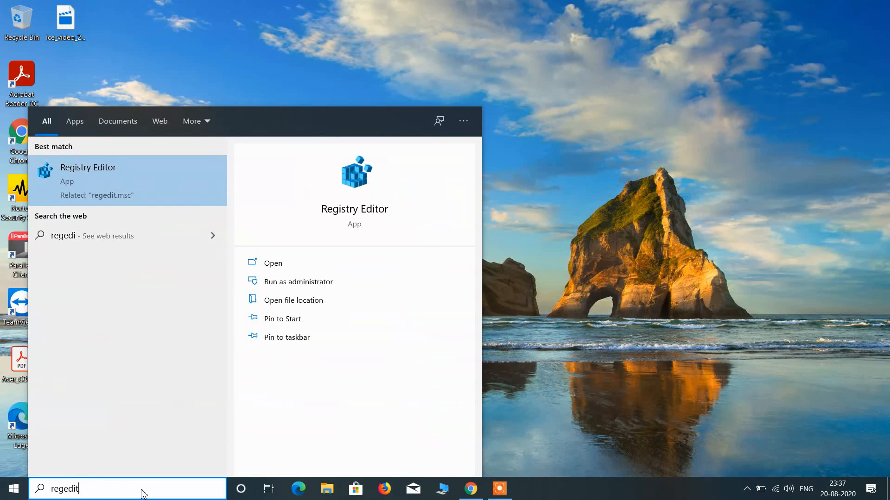
right_click(140, 183)
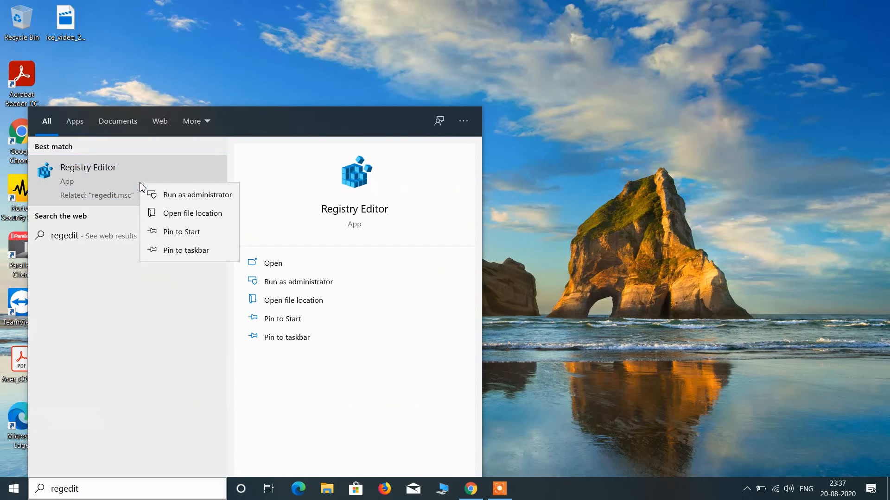
left_click(172, 193)
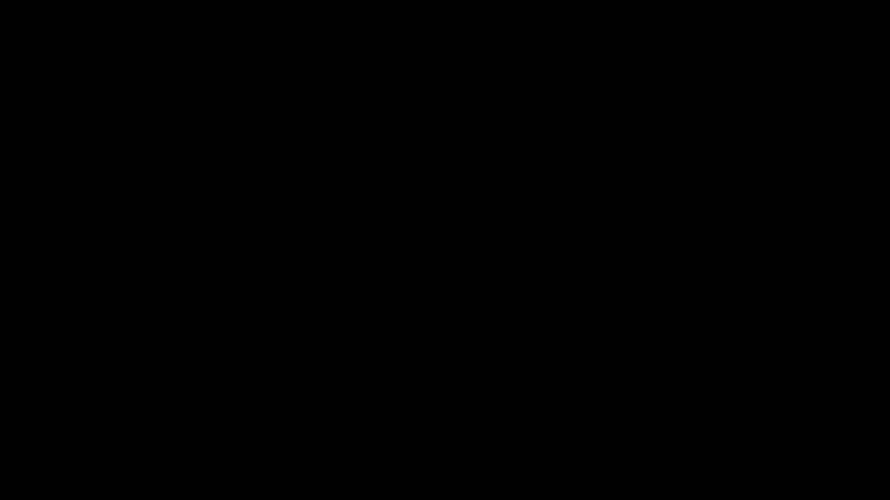
left_click(391, 312)
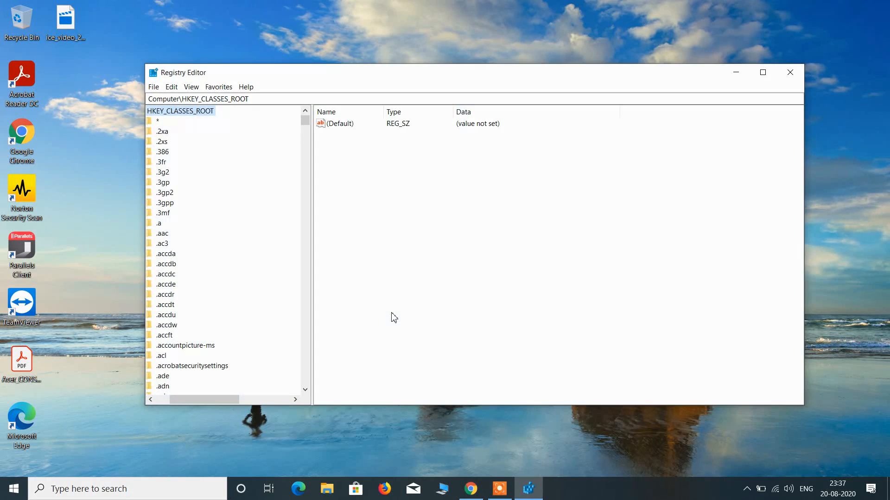
Step: Expand HKEY_LOCAL_MACHINE, SOFTWARE and Microsoft in the registry tree
left_click_drag(227, 403, 134, 380)
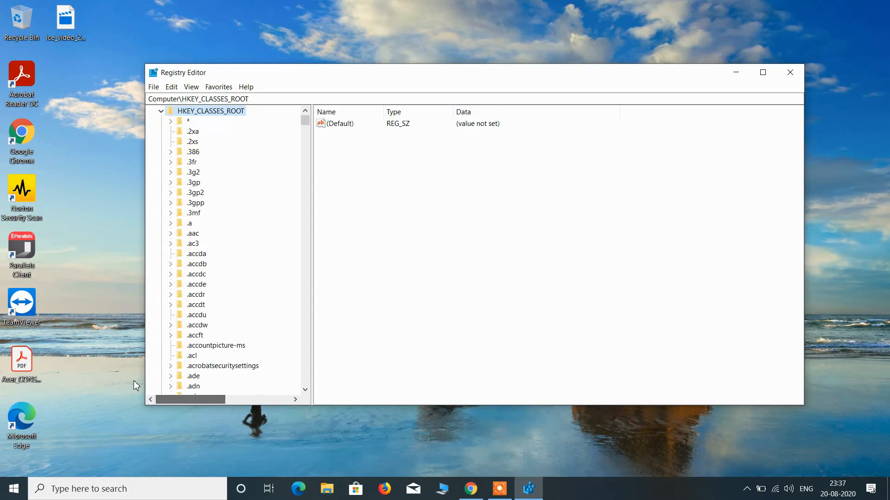
scroll(210, 288, "down", 2)
scroll(211, 290, "up", 3)
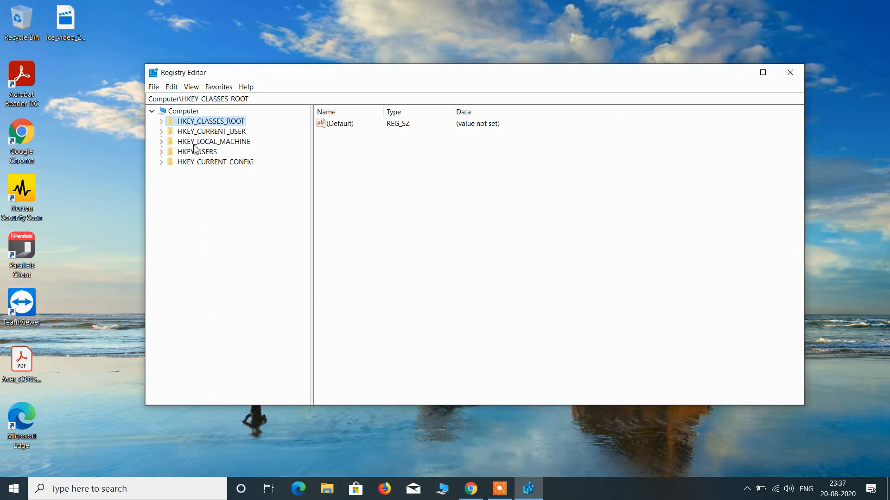
left_click(161, 142)
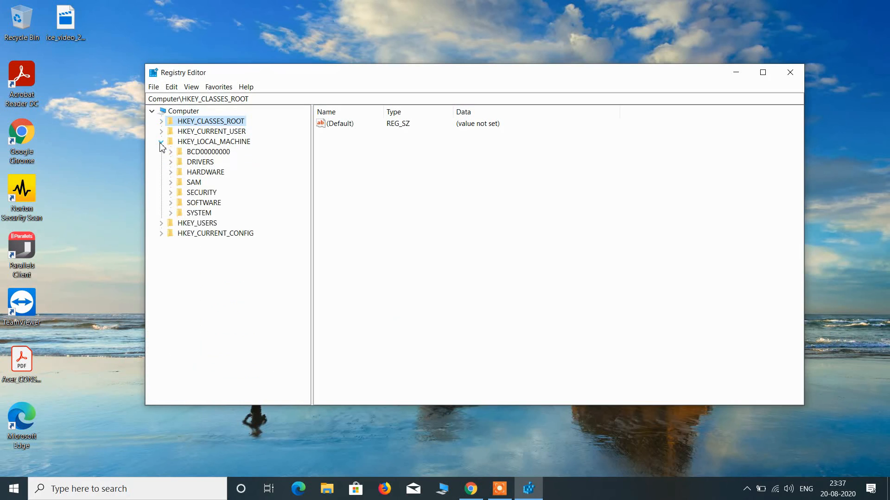
left_click(170, 203)
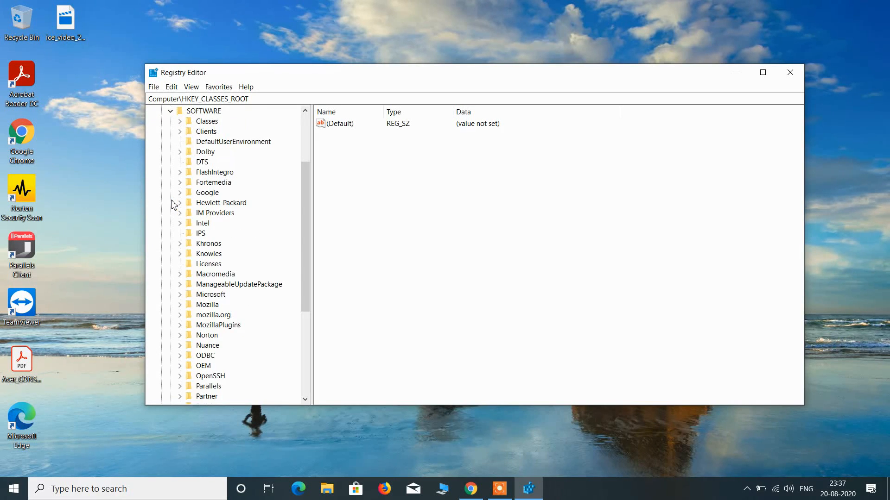
scroll(172, 205, "down", 1)
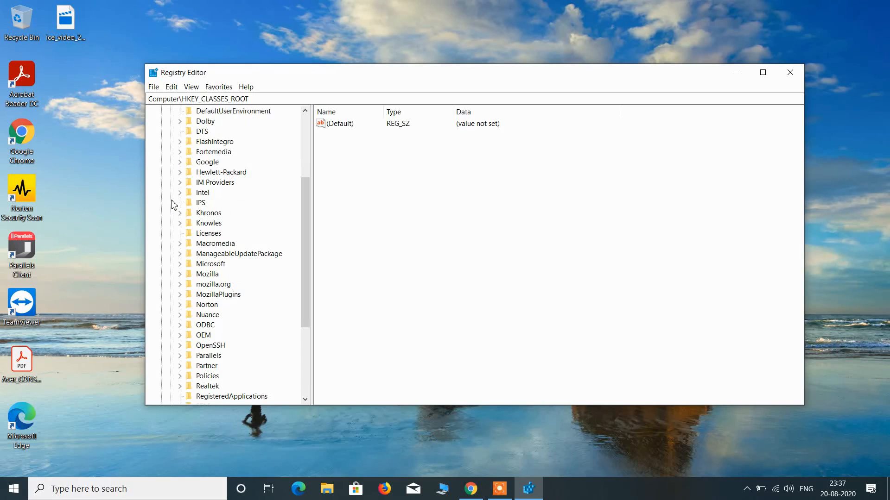
left_click(179, 264)
Step: Expand the Windows NT key under Microsoft and open its CurrentVersion key
scroll(180, 266, "down", 2)
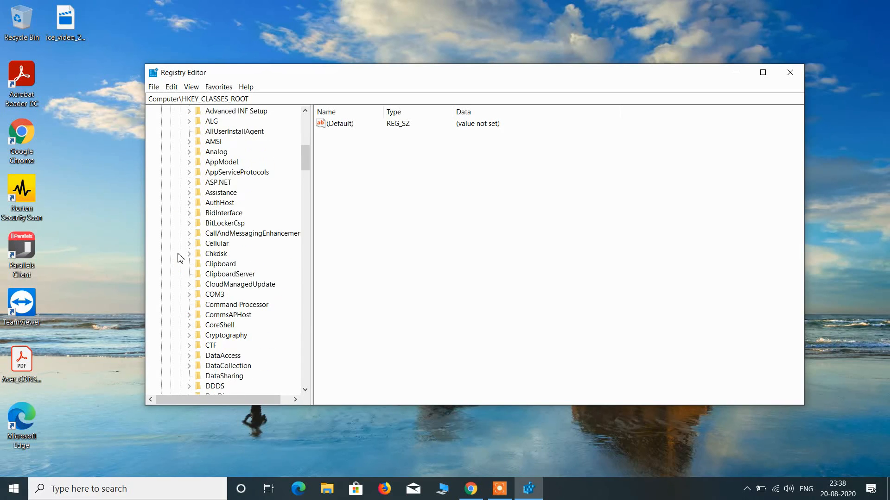
scroll(180, 258, "down", 10)
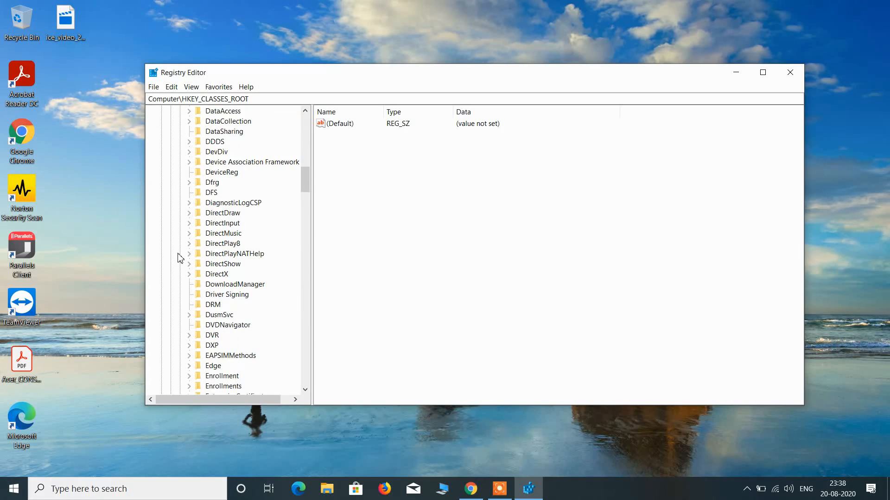
scroll(180, 259, "down", 10)
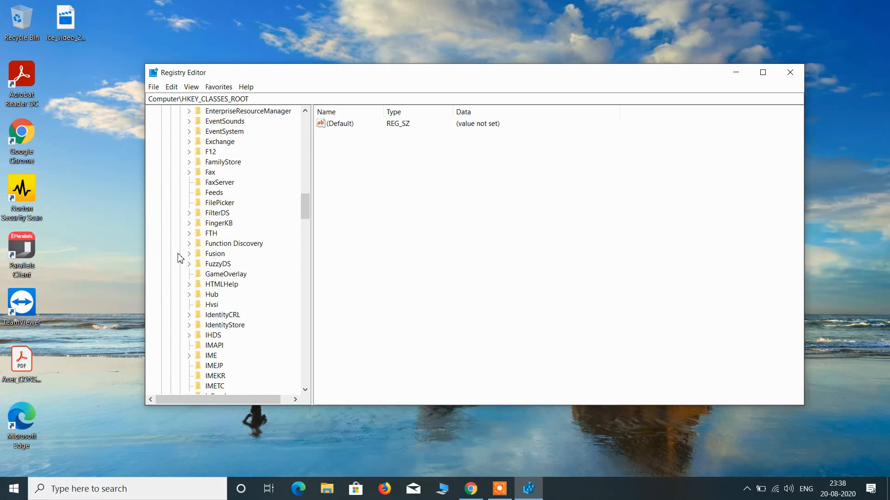
scroll(181, 258, "down", 20)
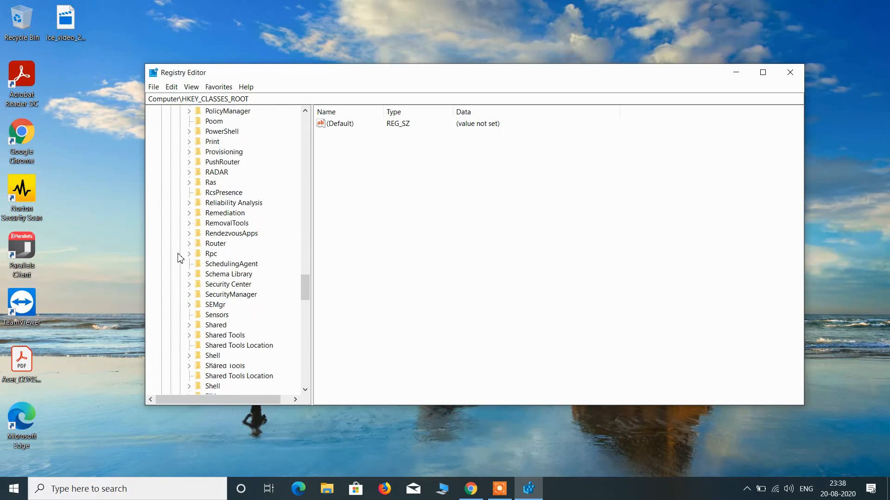
scroll(180, 259, "down", 5)
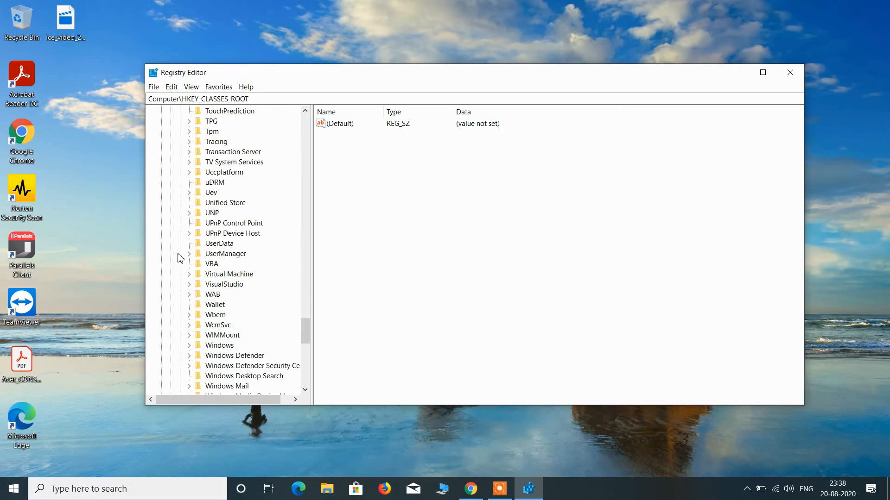
scroll(181, 258, "down", 3)
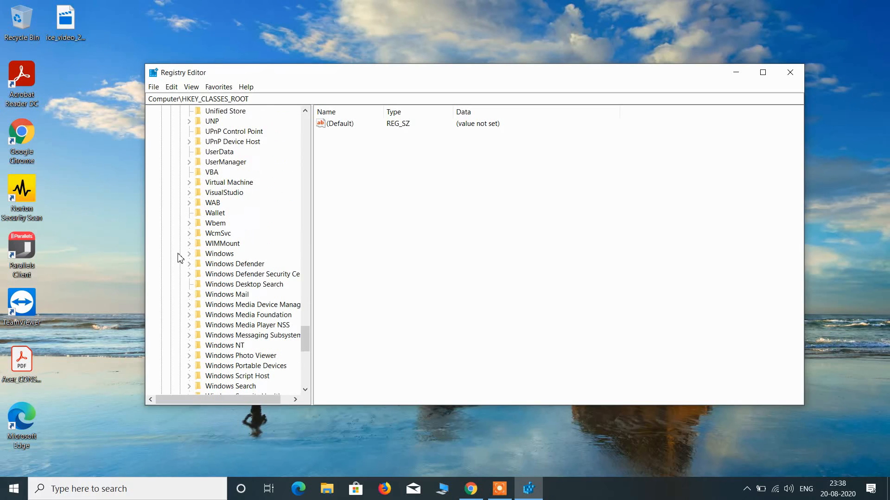
left_click(189, 345)
scroll(189, 347, "down", 3)
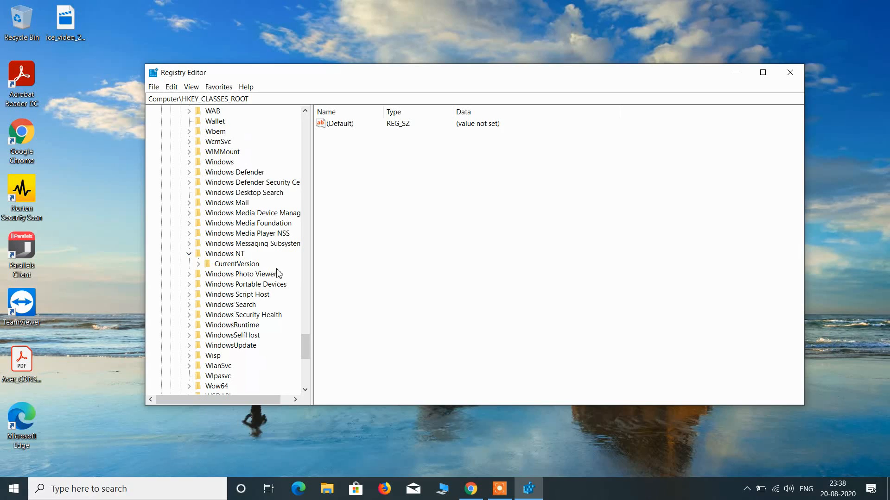
left_click(227, 265)
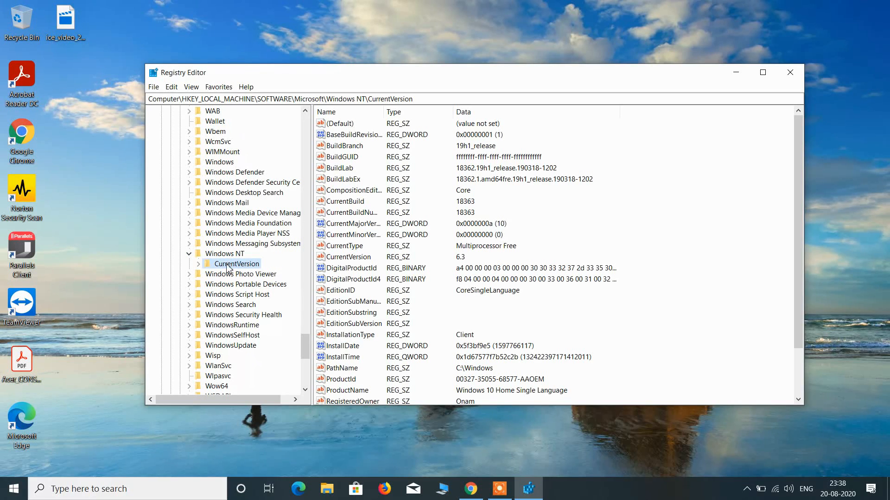
Step: Set the value data of the CurrentVersion string to 6.2 and close Registry Editor
left_click(345, 259)
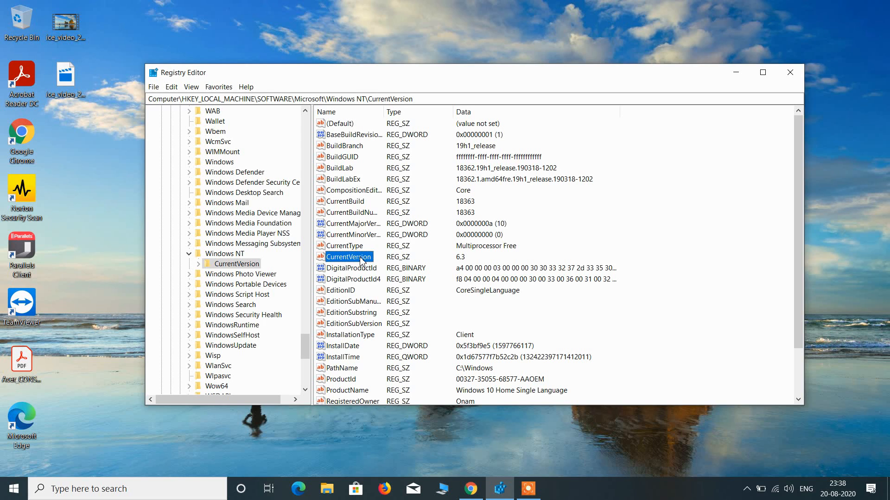
double_click(361, 258)
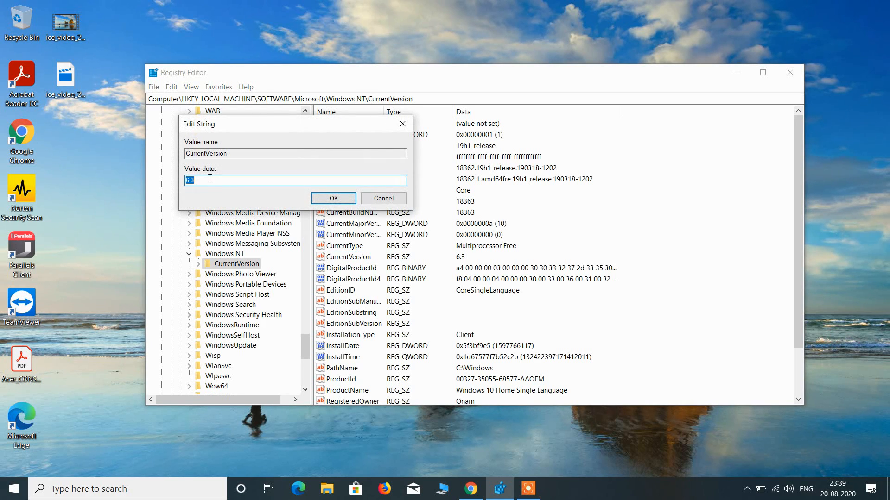
left_click(210, 180)
key("BackSpace")
type("2")
left_click(333, 197)
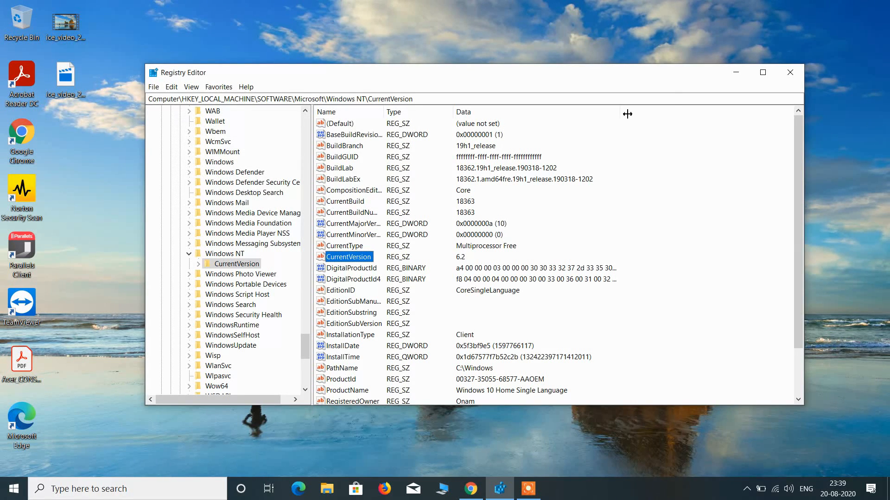
left_click(789, 74)
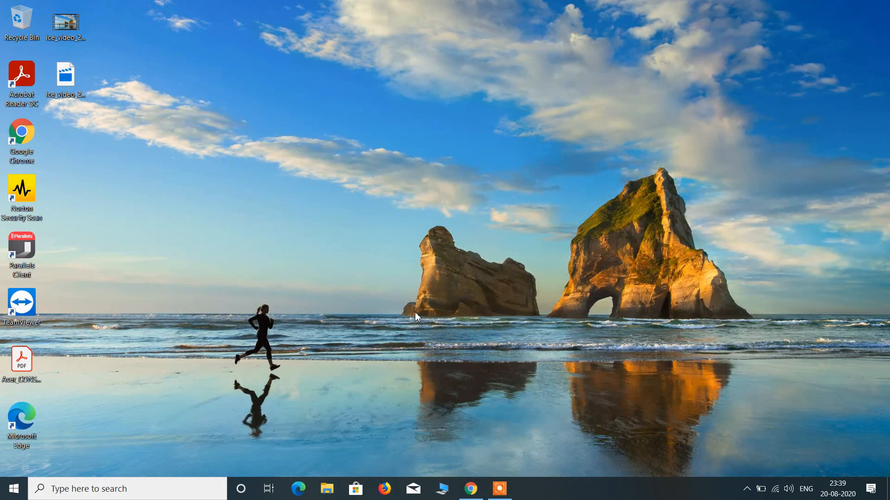